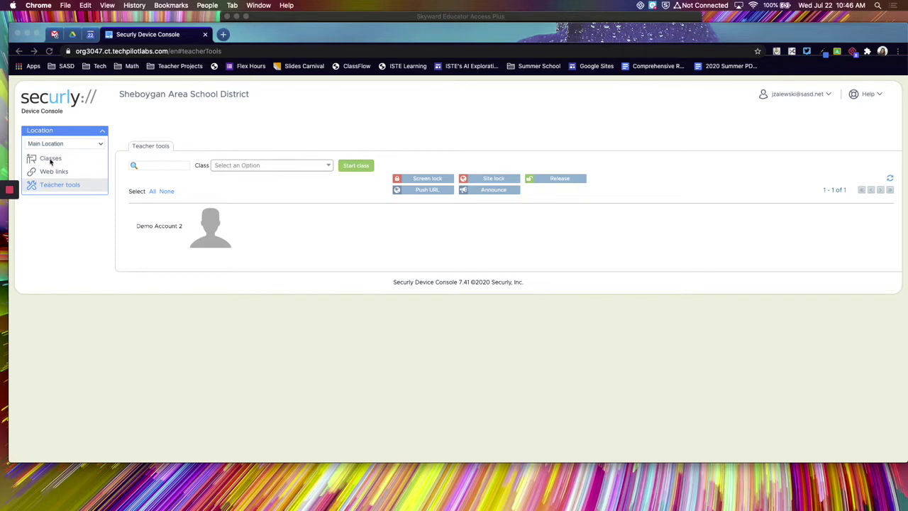
Review the class lists, including the Google Classroom classes, and return to the regular list of classes
{"action": "left_click", "coordinate": [49, 162]}
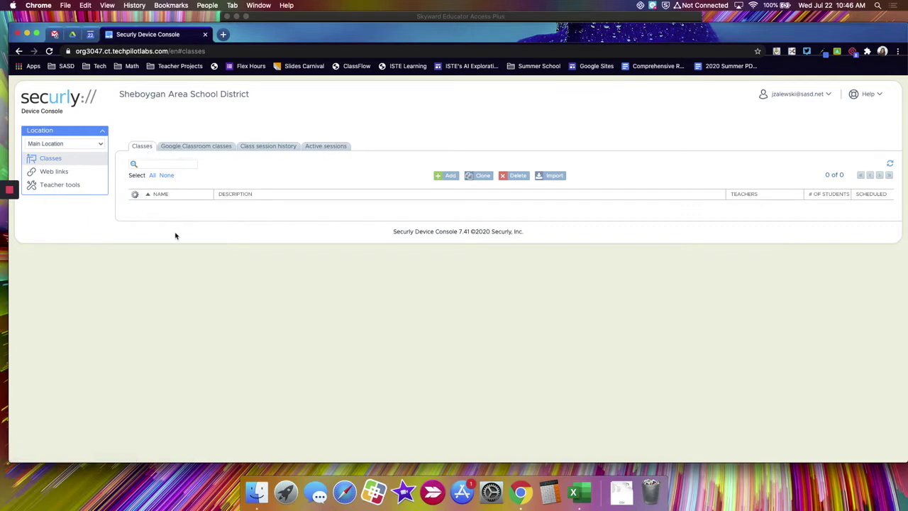
{"action": "left_click", "coordinate": [179, 147]}
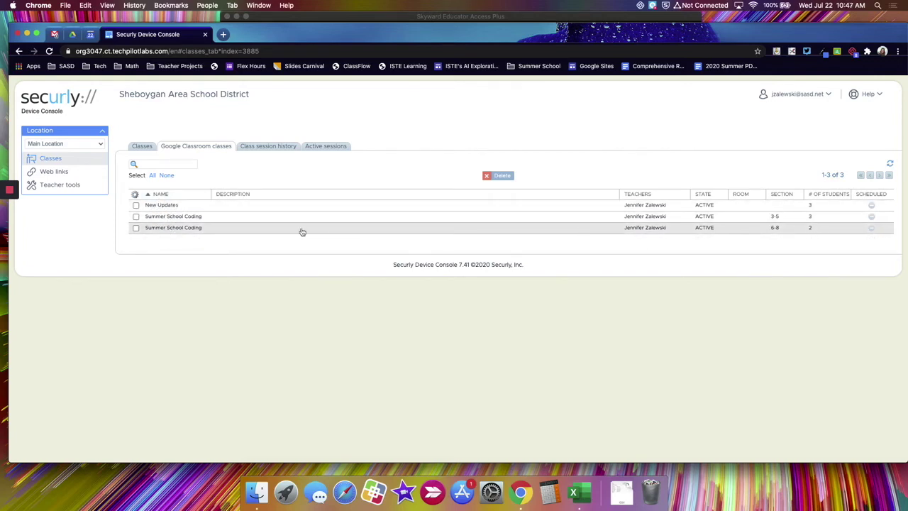
{"action": "left_click", "coordinate": [142, 147]}
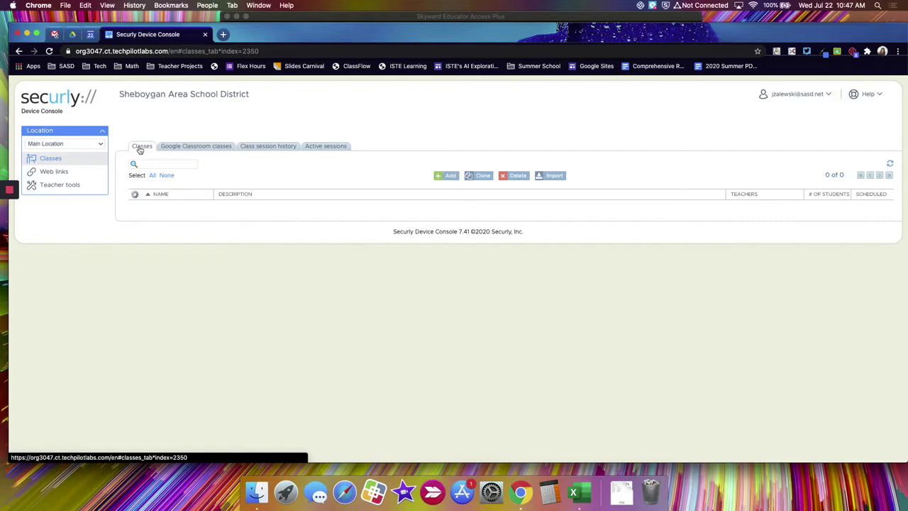
Create a new class named Sample and save it
{"action": "left_click", "coordinate": [445, 178]}
{"action": "left_click", "coordinate": [182, 163]}
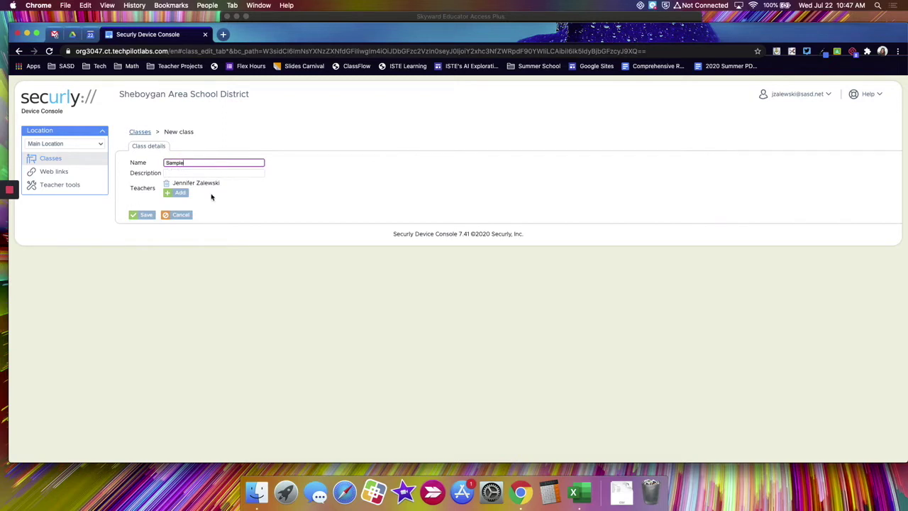
{"action": "left_click", "coordinate": [143, 216]}
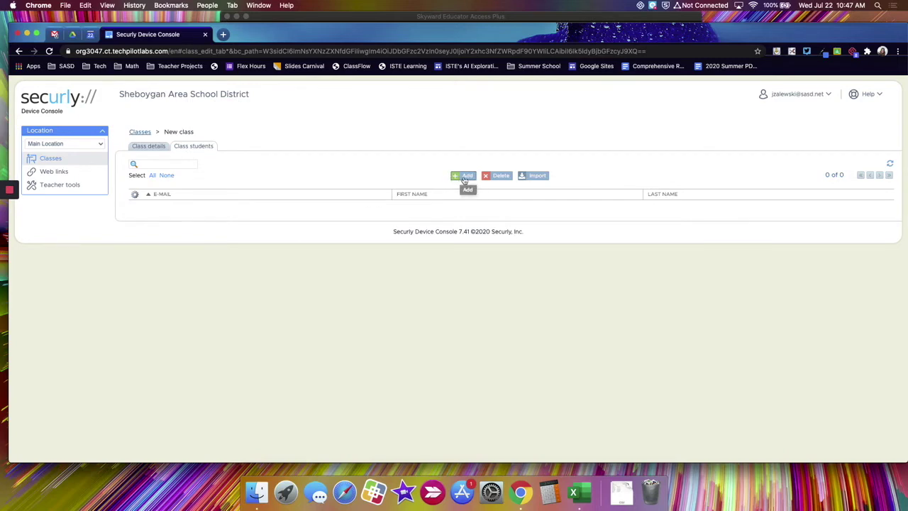
Search the Google Directory for "demo account" and import the student Demo Account 2 into the class
{"action": "left_click", "coordinate": [462, 178]}
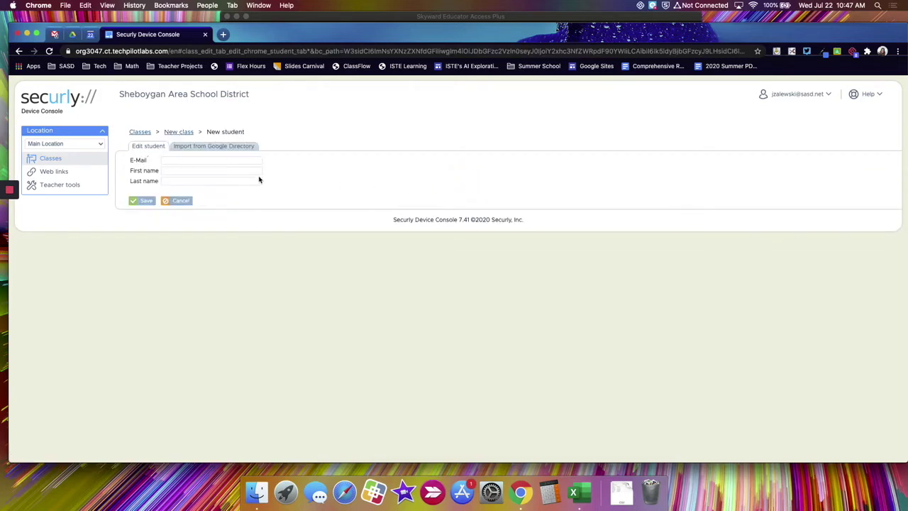
{"action": "left_click", "coordinate": [189, 150]}
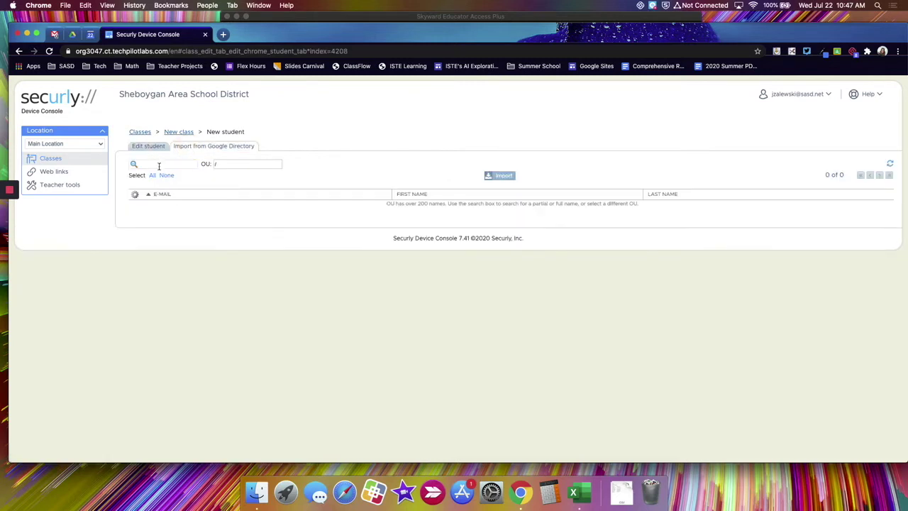
{"action": "left_click", "coordinate": [159, 164]}
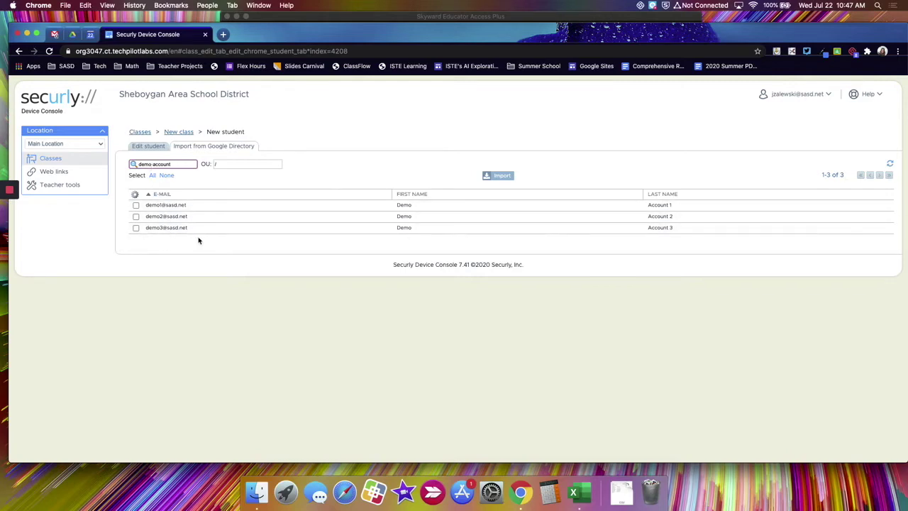
{"action": "left_click", "coordinate": [136, 217]}
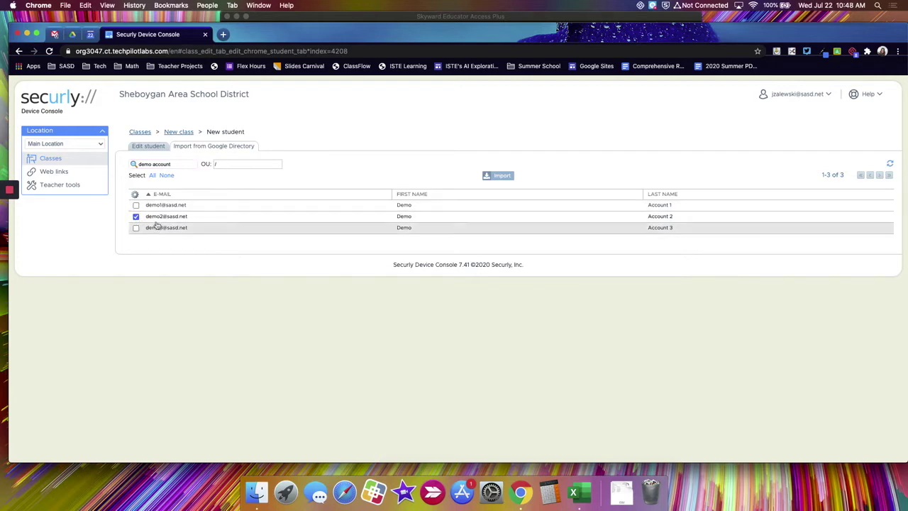
{"action": "left_click", "coordinate": [499, 178]}
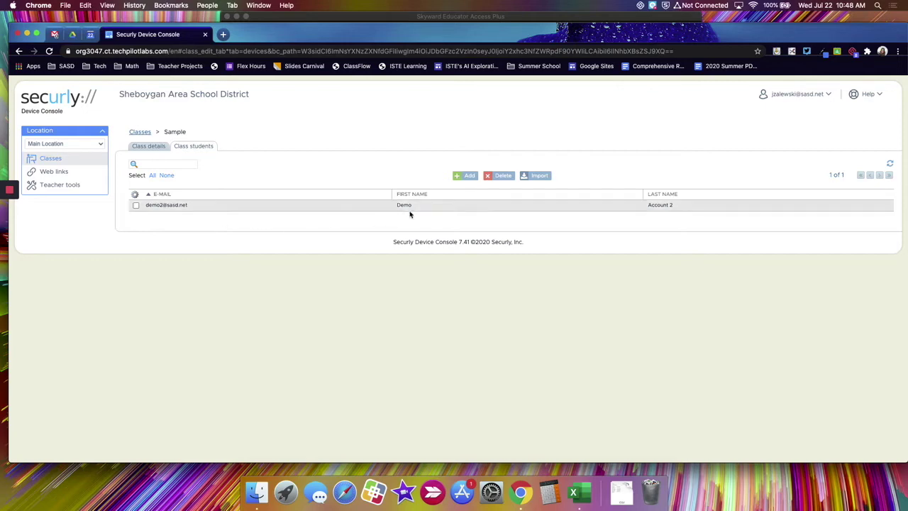
Switch to Skyward and open the Class Roster report options for the 886900 / 47F Coding Club class
{"action": "left_click", "coordinate": [341, 19]}
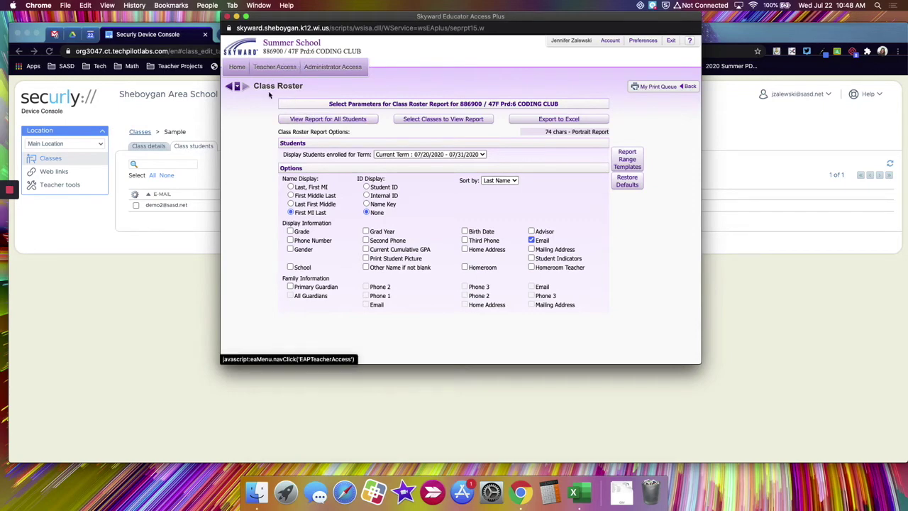
{"action": "left_click", "coordinate": [273, 69]}
{"action": "left_click", "coordinate": [269, 123]}
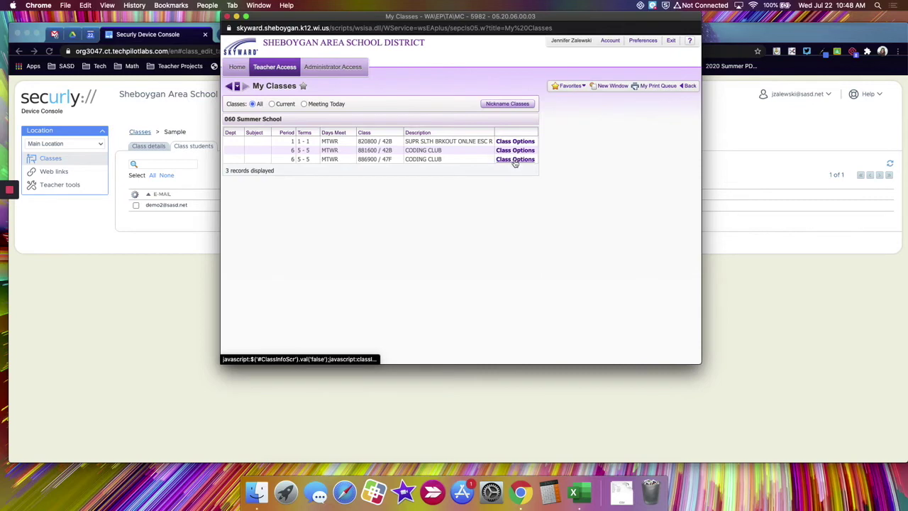
{"action": "left_click", "coordinate": [515, 159]}
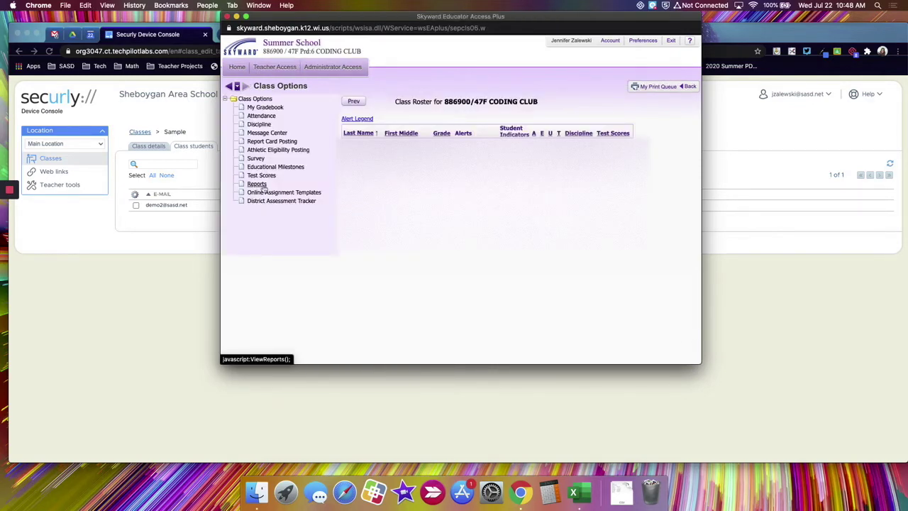
{"action": "left_click", "coordinate": [257, 184]}
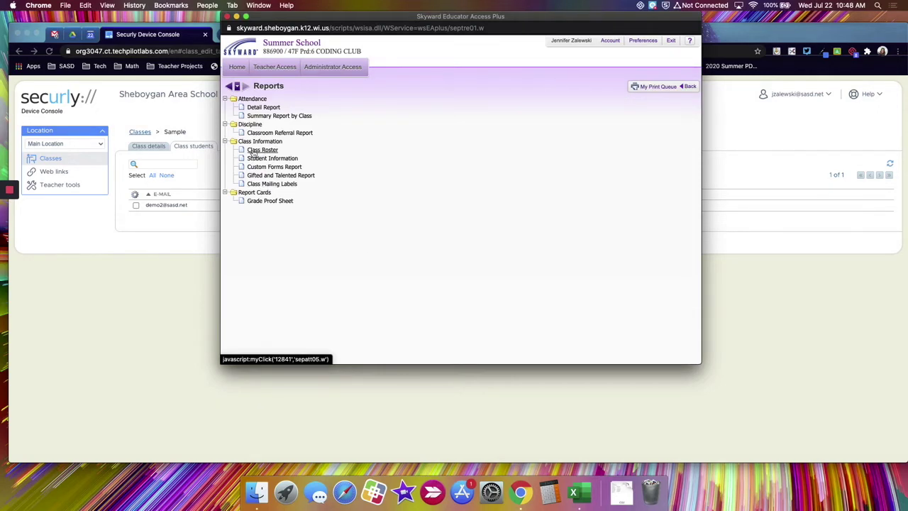
{"action": "left_click", "coordinate": [253, 152]}
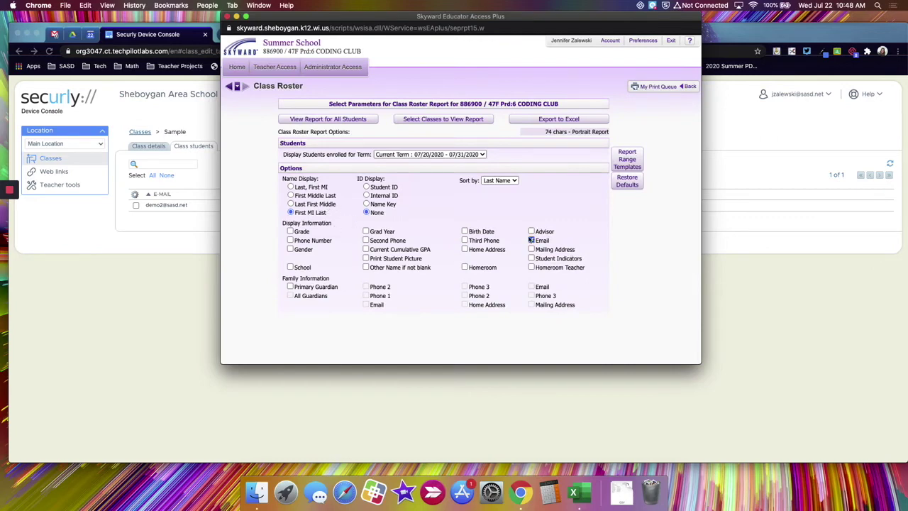
Export the class roster to Excel with Email included, download the finished report and close the print queue
{"action": "left_click", "coordinate": [531, 241]}
{"action": "left_click", "coordinate": [558, 121]}
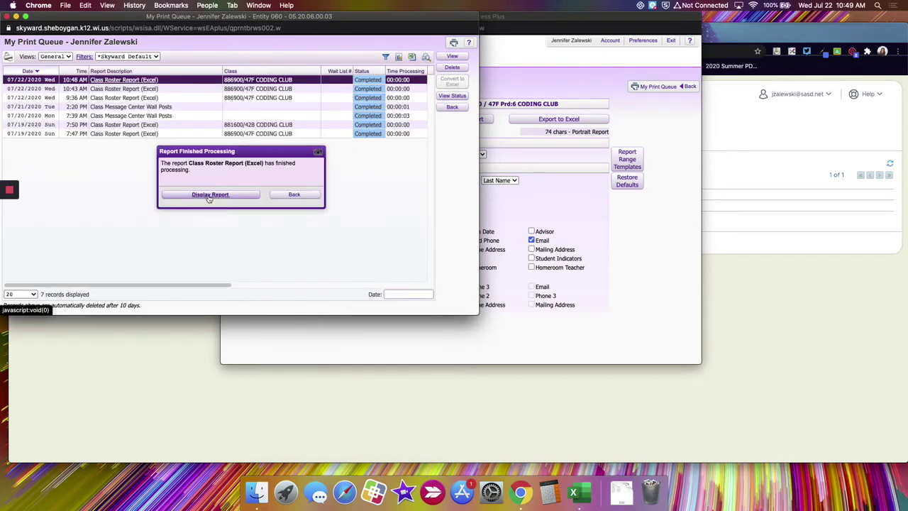
{"action": "left_click", "coordinate": [206, 196]}
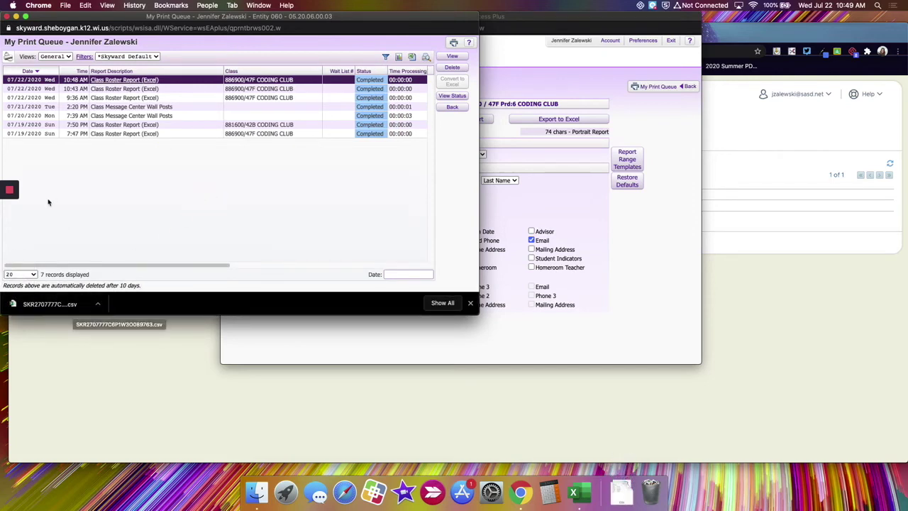
{"action": "left_click", "coordinate": [10, 16]}
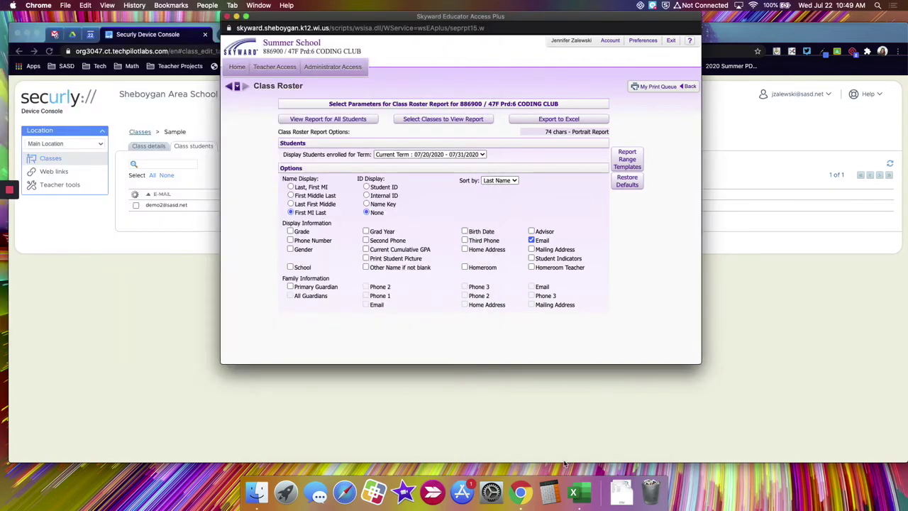
Open the downloaded roster SKR2707760D5F8R5M089763.csv in Excel and bring its window fully into view
{"action": "left_click", "coordinate": [627, 499]}
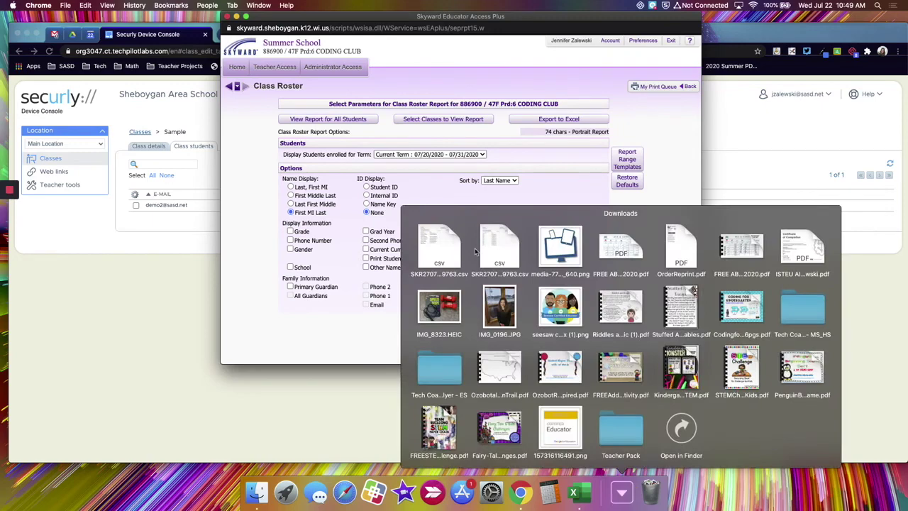
{"action": "left_click", "coordinate": [508, 254]}
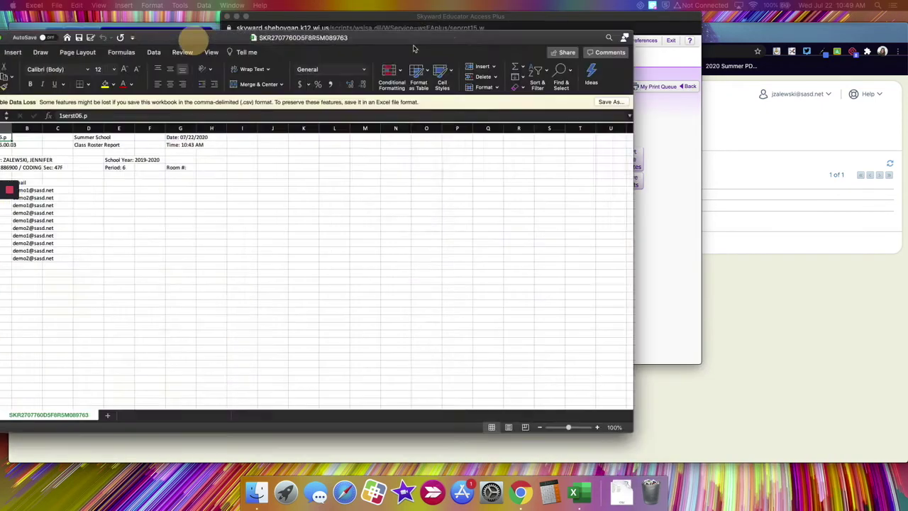
{"action": "left_click_drag", "start_coordinate": [192, 36], "coordinate": [370, 51]}
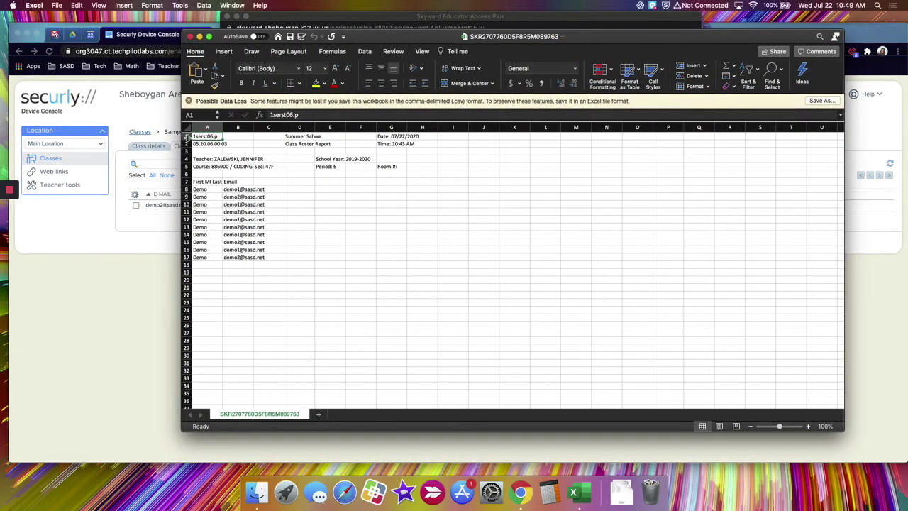
Delete rows 1 to 7, the report header and column titles above the student list
{"action": "left_click_drag", "start_coordinate": [187, 136], "coordinate": [187, 183]}
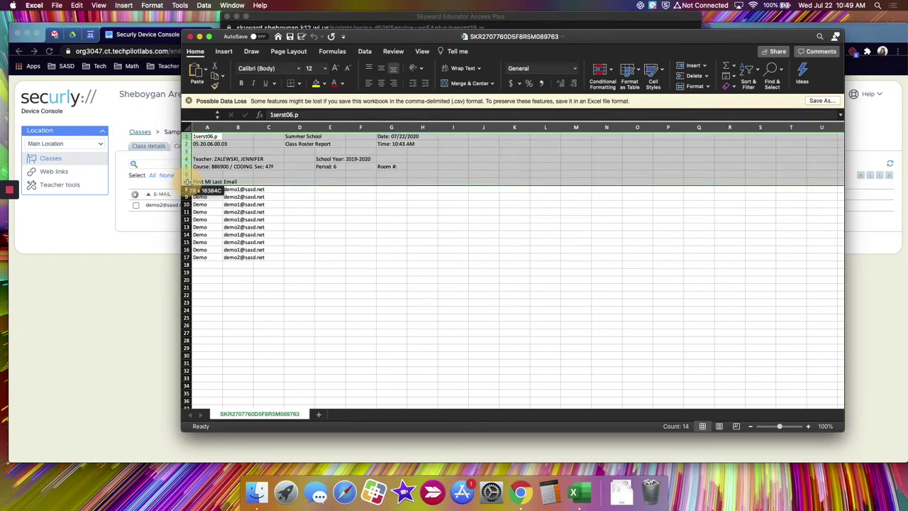
{"action": "left_click_drag", "start_coordinate": [188, 181], "coordinate": [187, 183]}
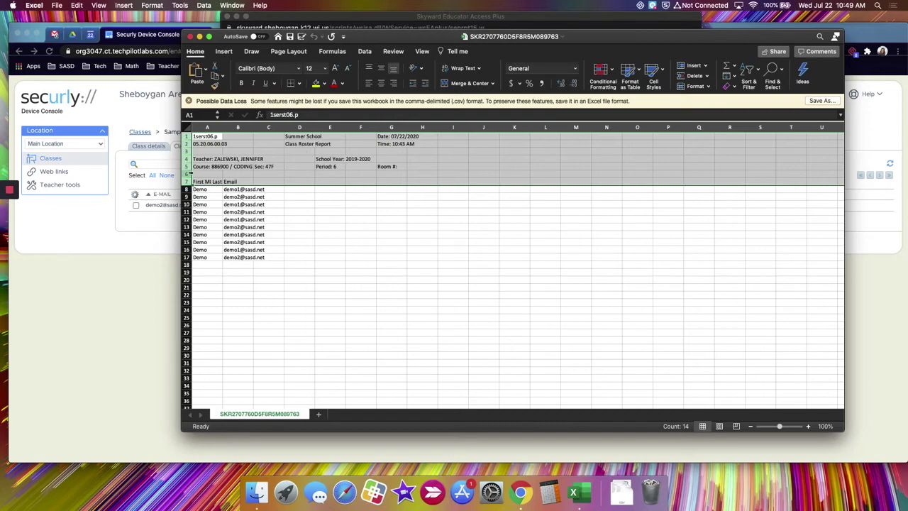
{"action": "right_click", "coordinate": [187, 167]}
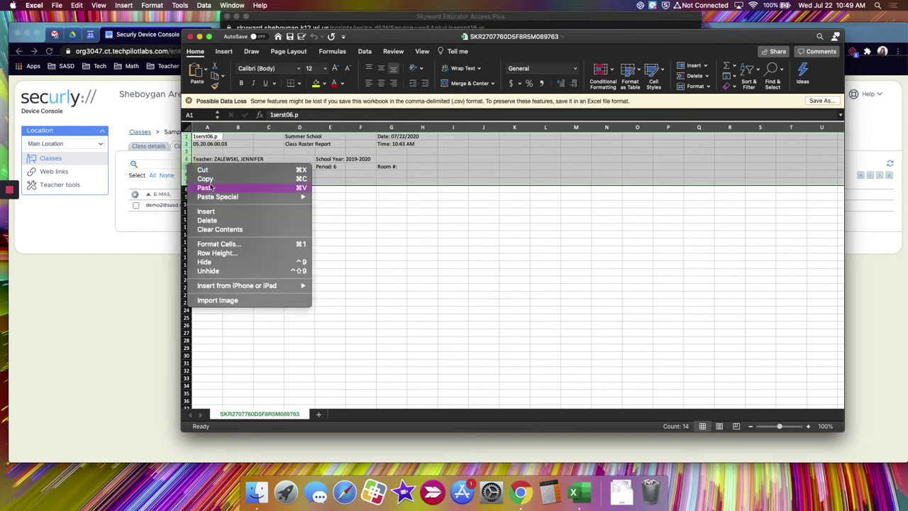
{"action": "left_click", "coordinate": [208, 220]}
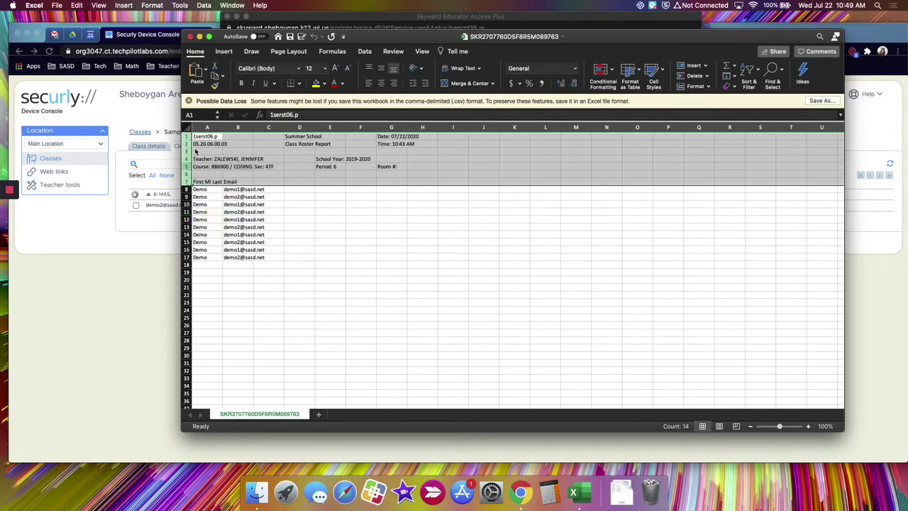
Delete the student name column A so only the e-mail addresses are left, and save the CSV file
{"action": "left_click", "coordinate": [204, 125]}
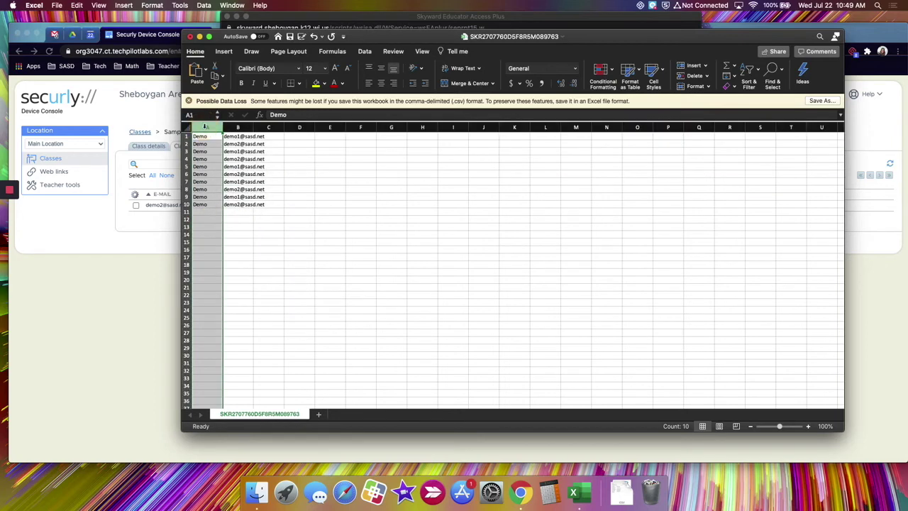
{"action": "right_click", "coordinate": [204, 125]}
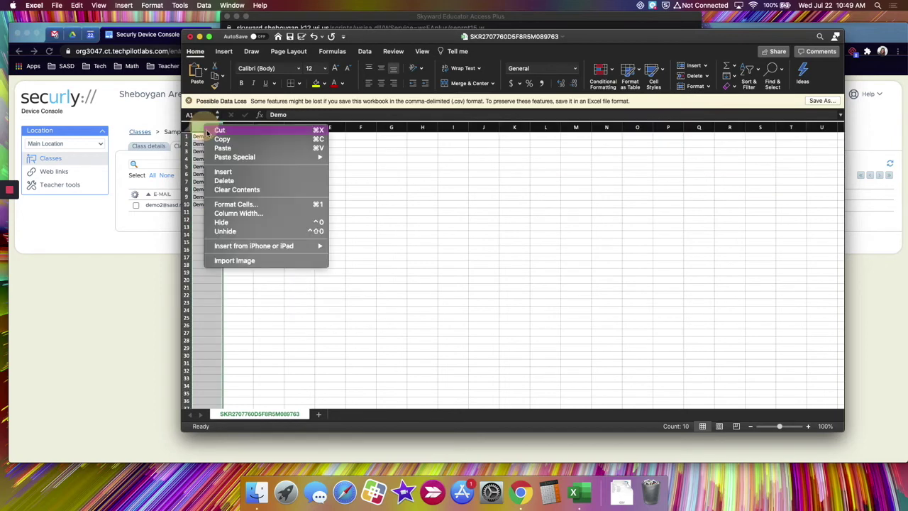
{"action": "left_click", "coordinate": [231, 181]}
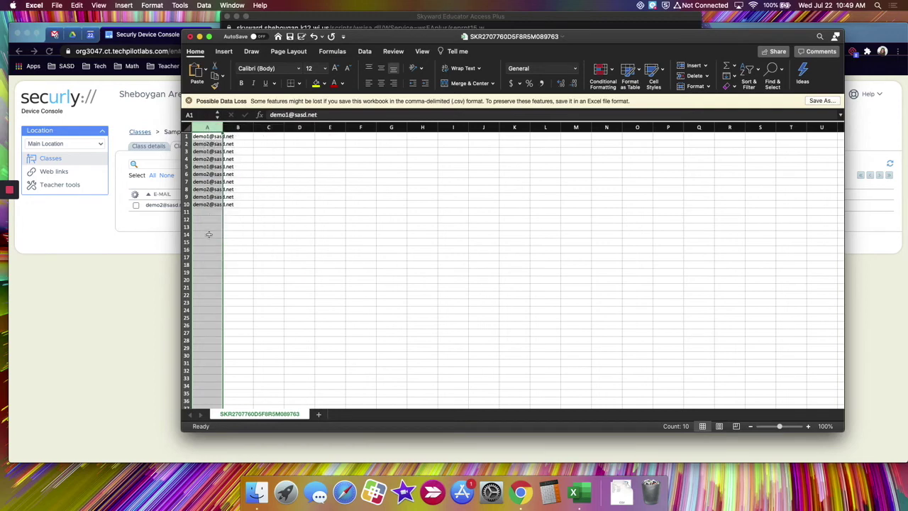
{"action": "left_click", "coordinate": [269, 188]}
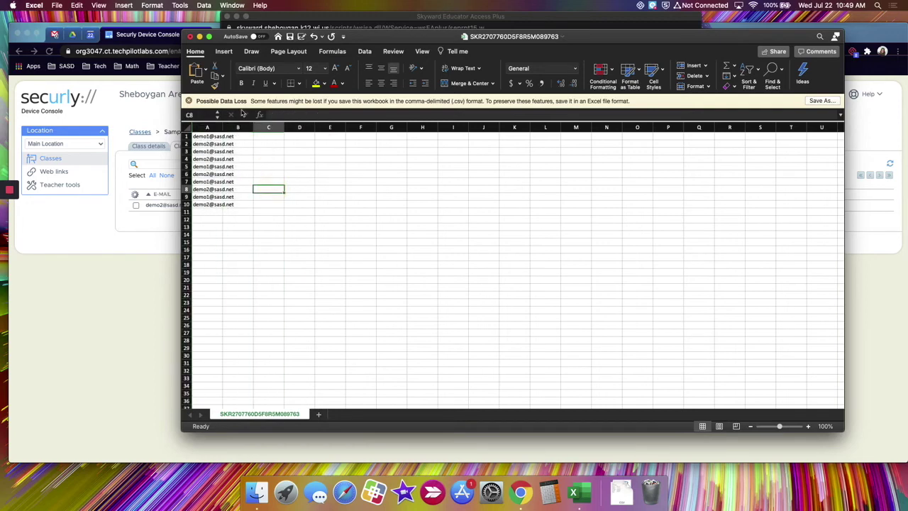
{"action": "left_click", "coordinate": [290, 36]}
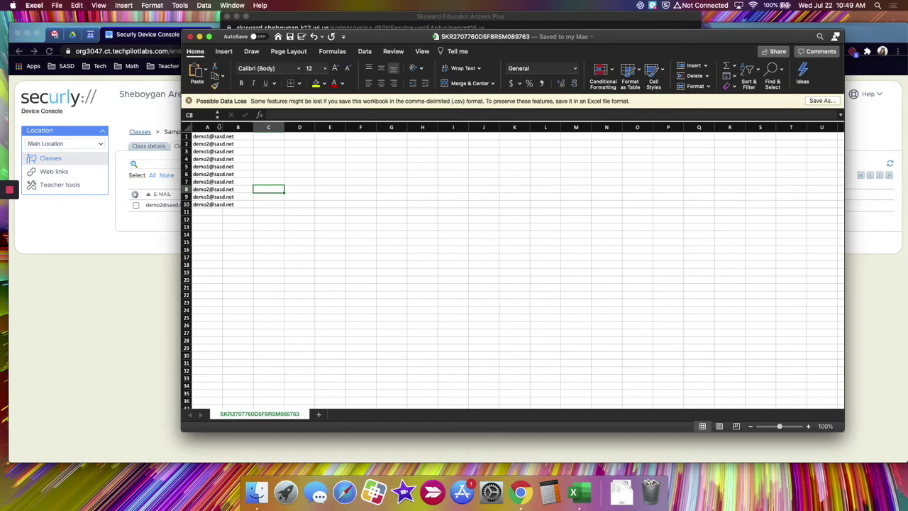
Switch back to Securly Device Console and import students into the Sample class from SKR2707760D5F8R5M089763.csv in Downloads
{"action": "left_click", "coordinate": [132, 31]}
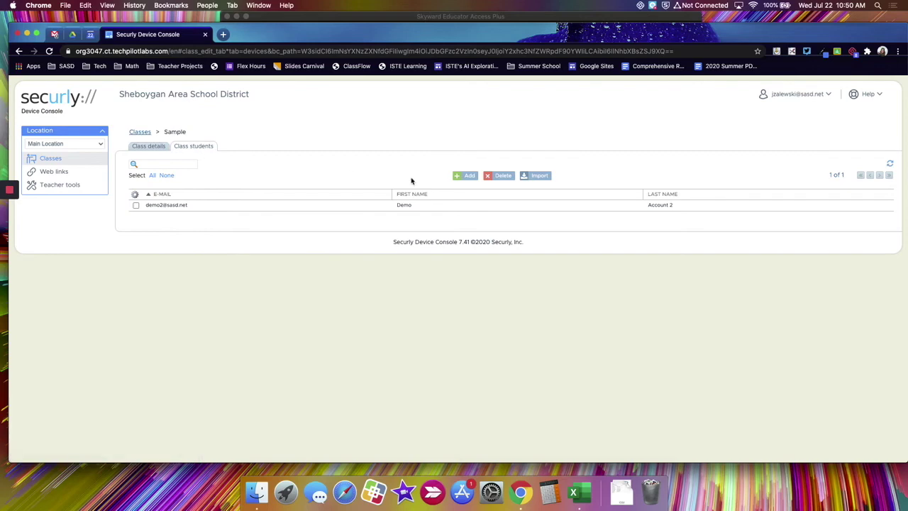
{"action": "left_click", "coordinate": [535, 177]}
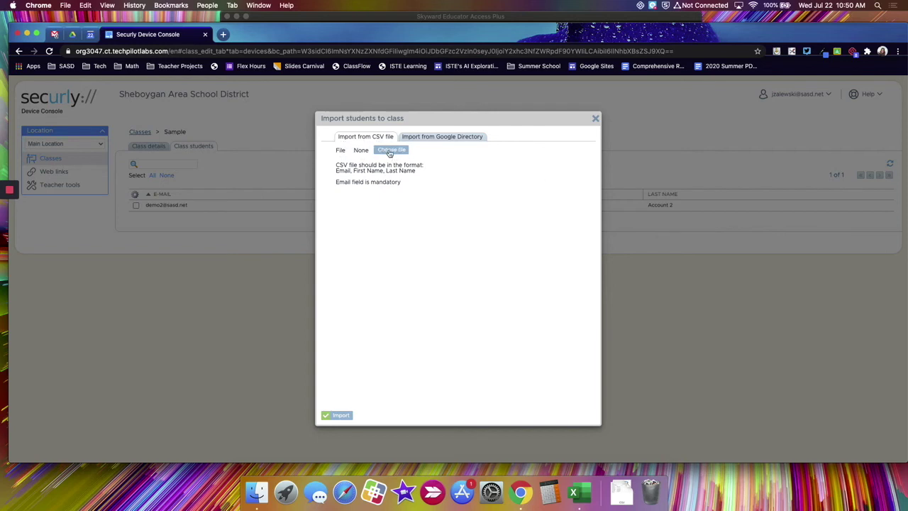
{"action": "left_click", "coordinate": [393, 152]}
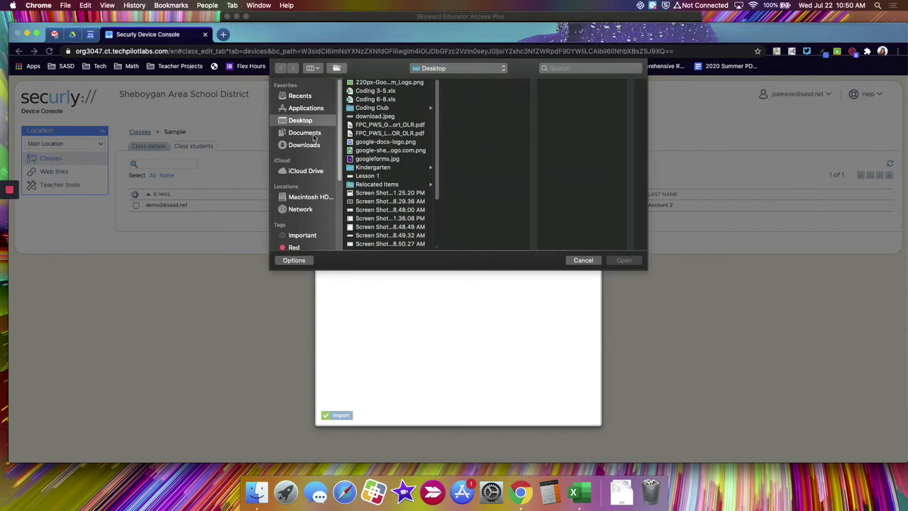
{"action": "left_click", "coordinate": [304, 144]}
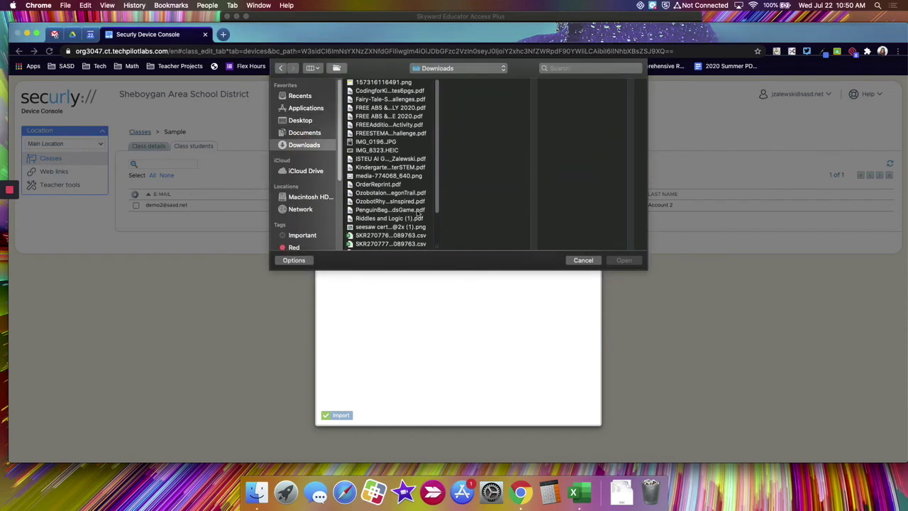
{"action": "left_click", "coordinate": [436, 235]}
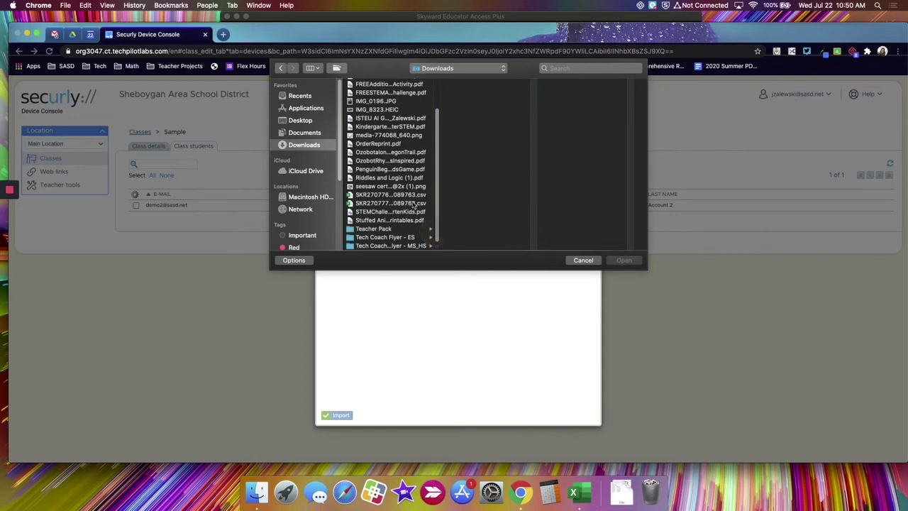
{"action": "left_click", "coordinate": [374, 203]}
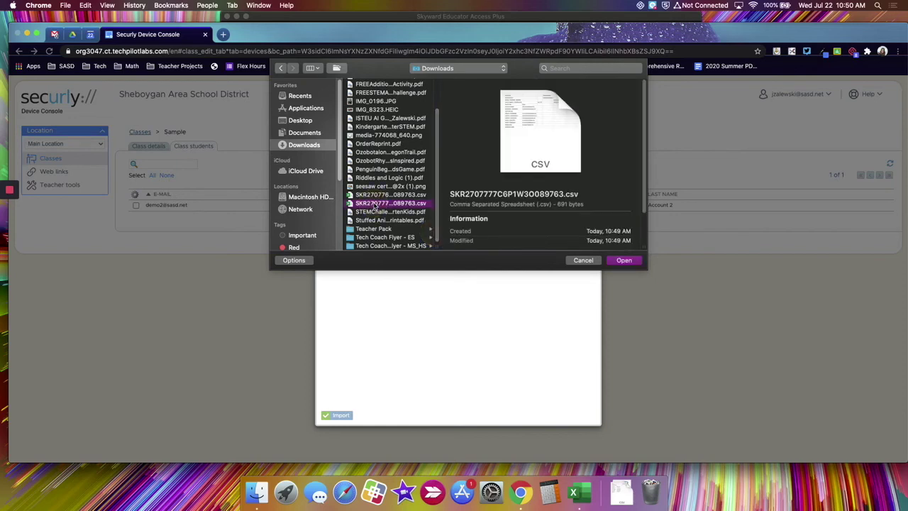
{"action": "left_click", "coordinate": [373, 194]}
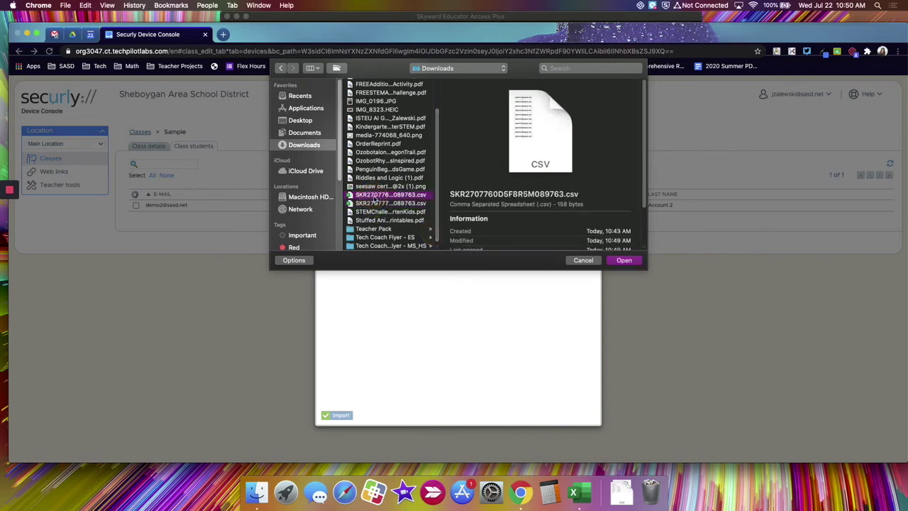
{"action": "left_click", "coordinate": [624, 260]}
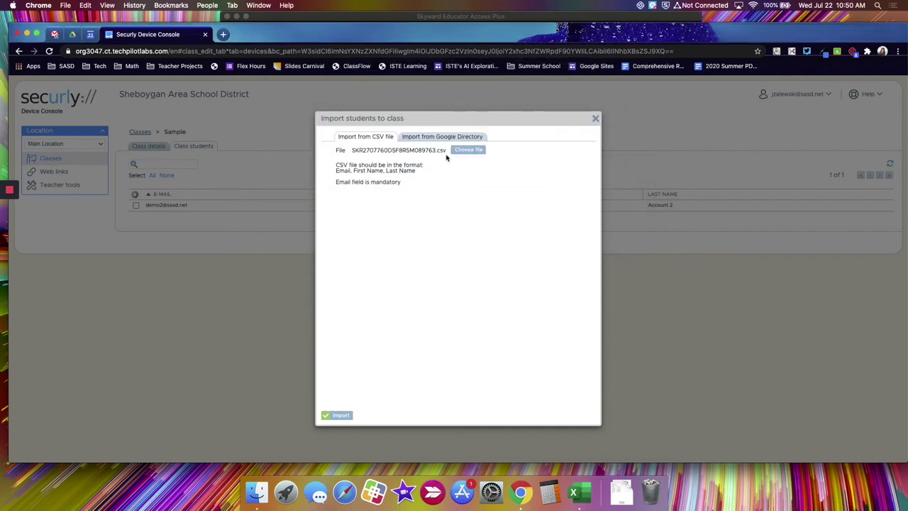
{"action": "left_click", "coordinate": [335, 418]}
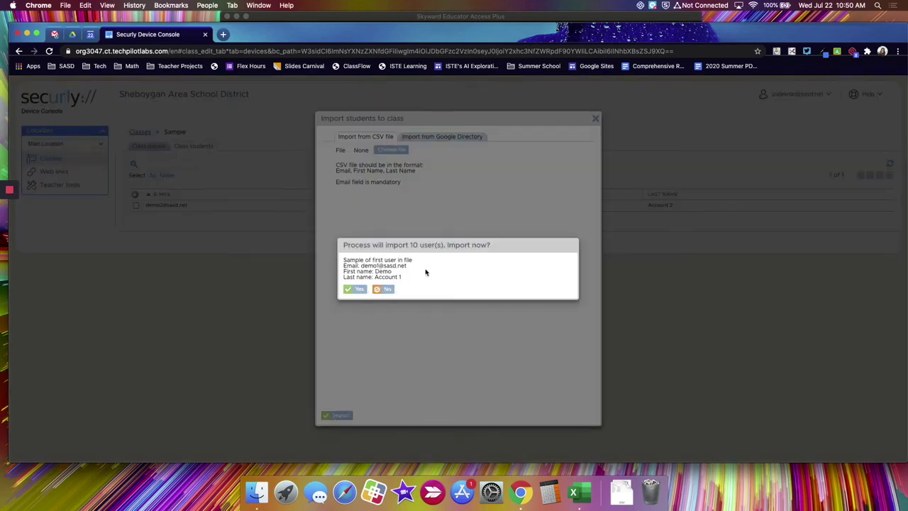
{"action": "left_click", "coordinate": [350, 290]}
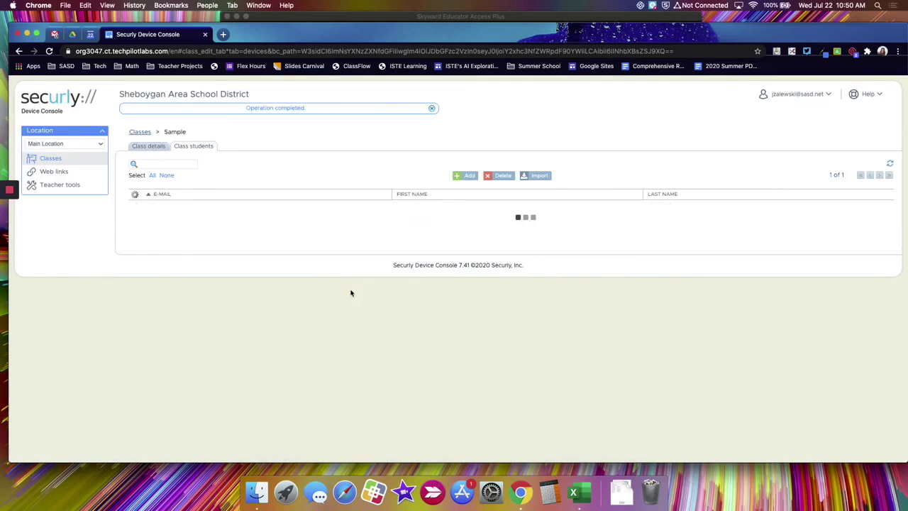